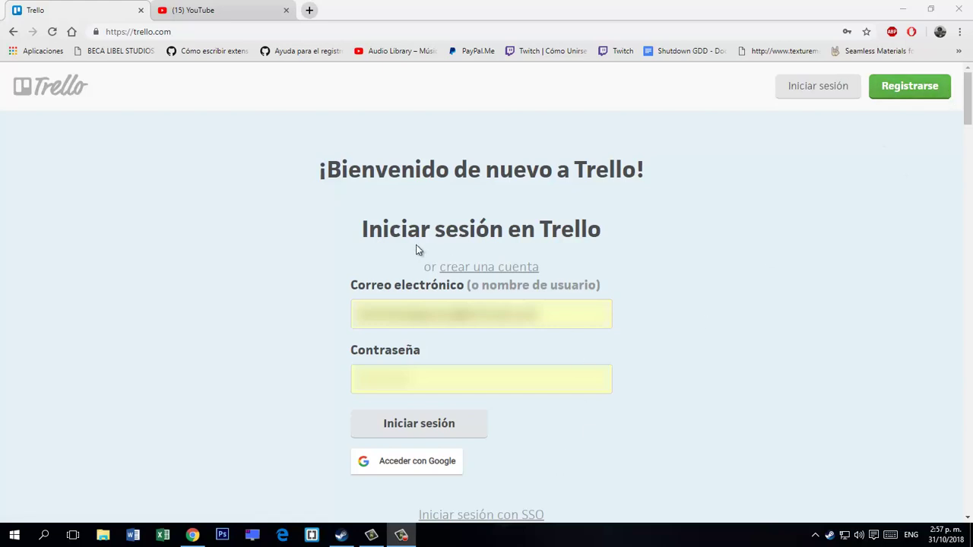
- Sign in with the prefilled credentials and start a new personal board titled "prueba tutorial"
click(443, 421)
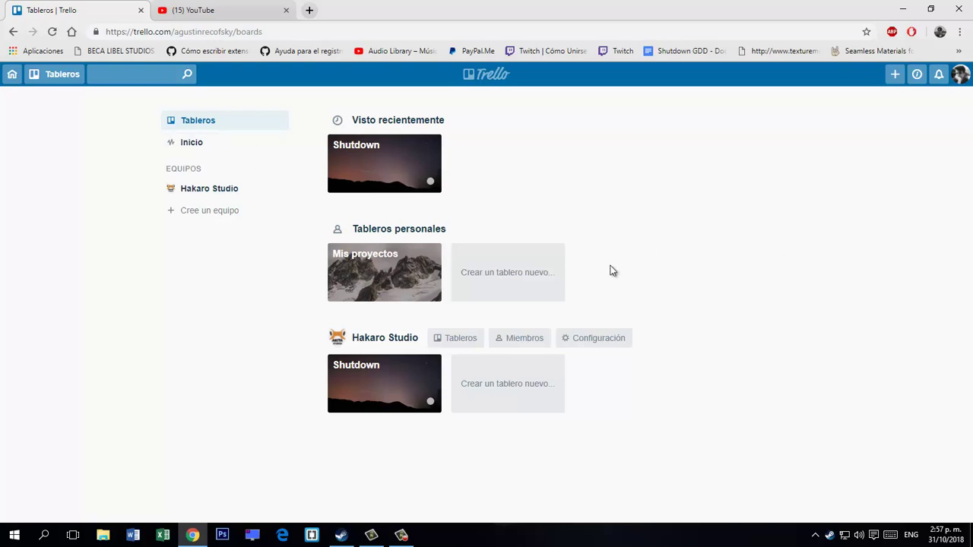
click(528, 274)
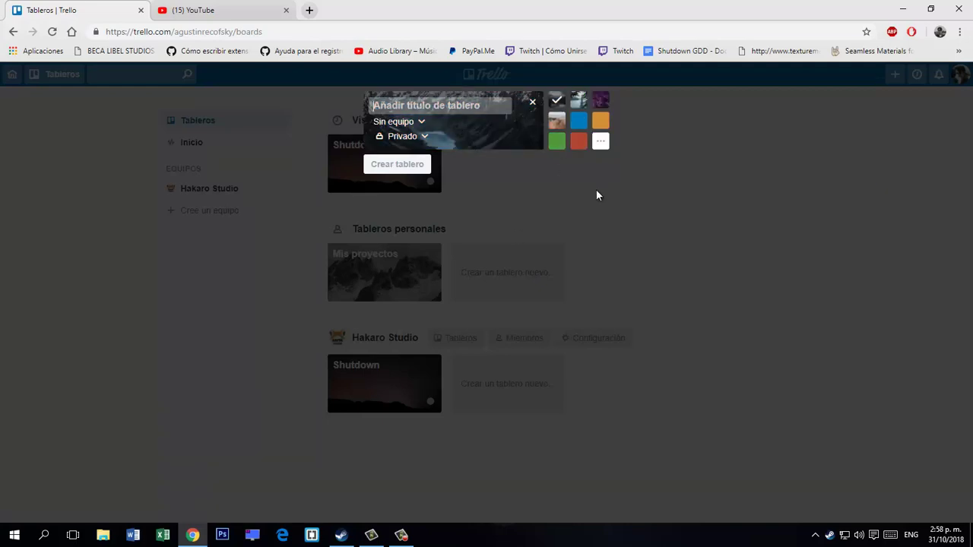
text(prueba t)
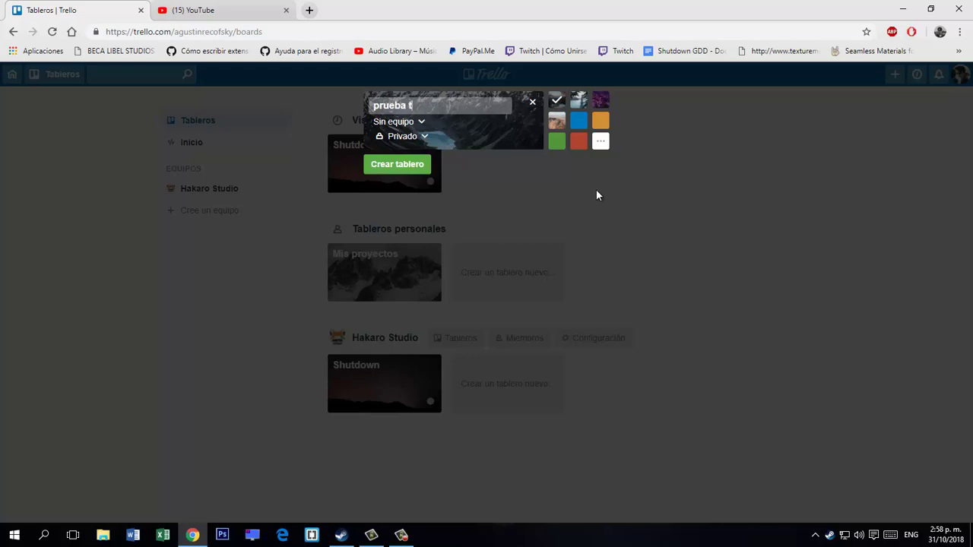
text(utorial)
- Review the new board's team and visibility choices, keeping "Sin equipo" as the team
click(399, 122)
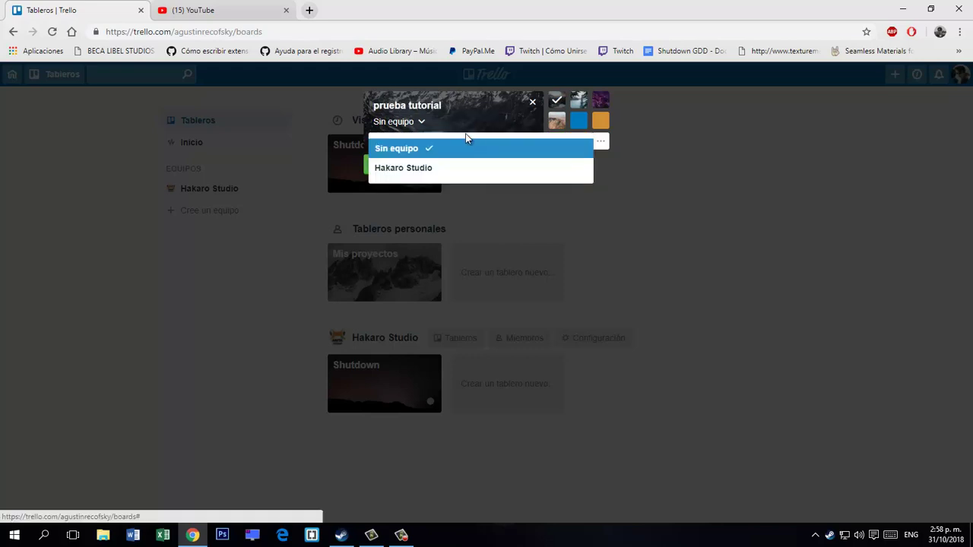
click(466, 142)
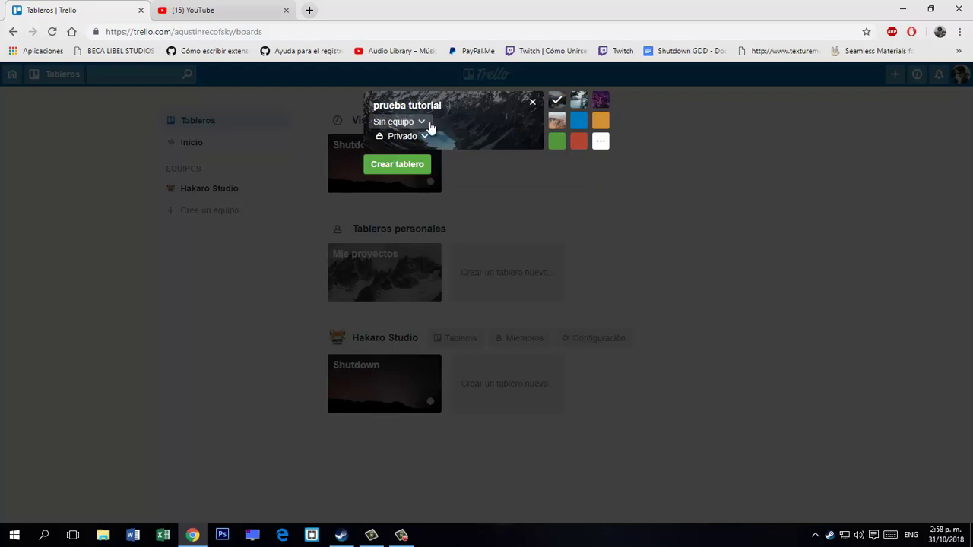
click(430, 127)
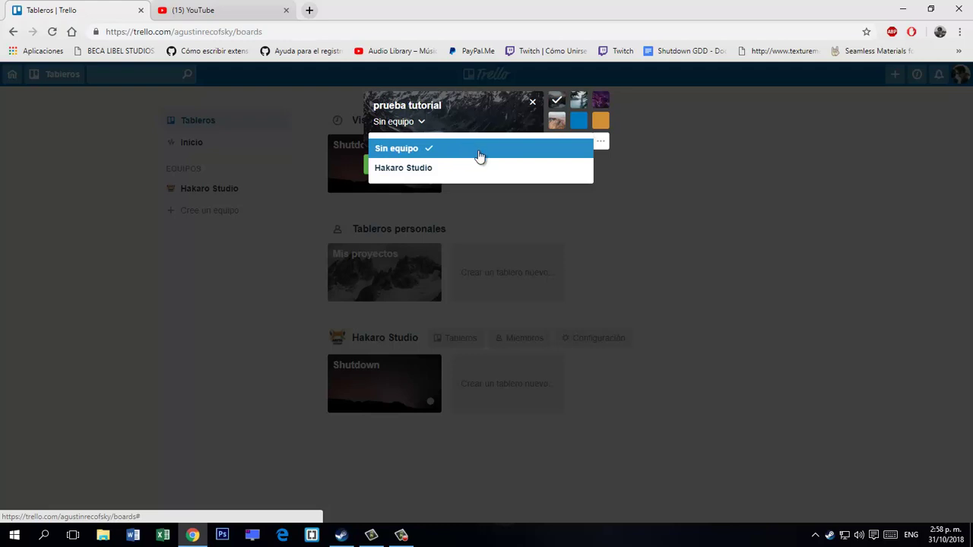
click(479, 153)
click(420, 139)
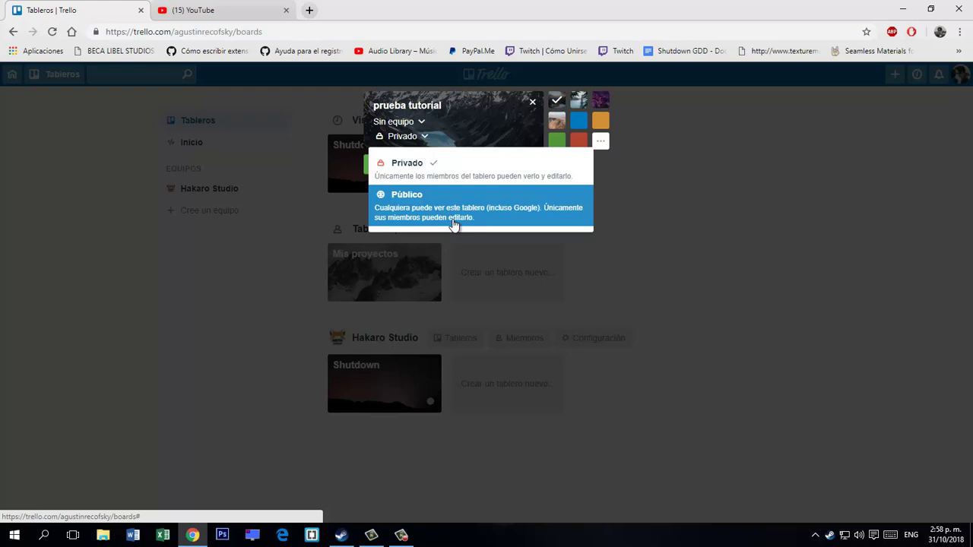
- Choose the pumpkin photo with yellow smoke as the background and create the board
click(600, 141)
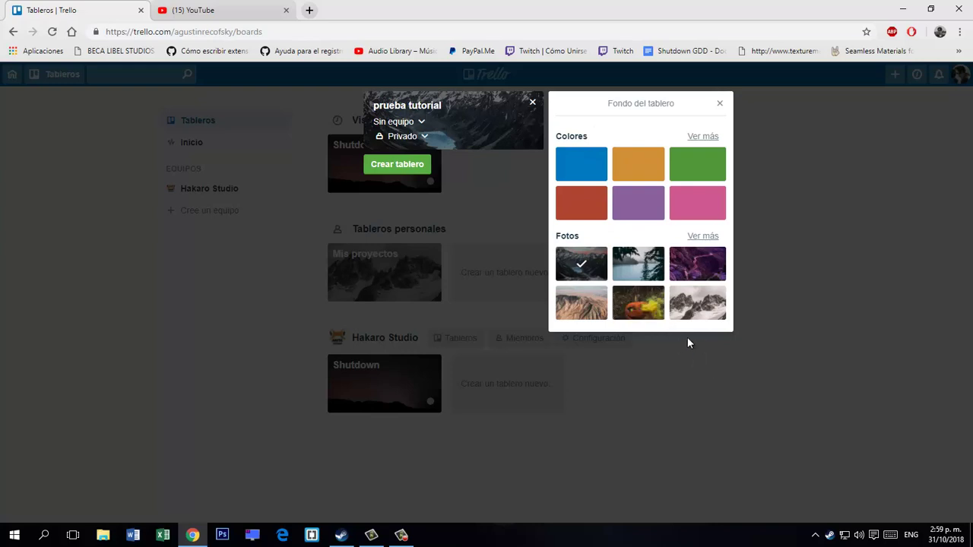
click(652, 306)
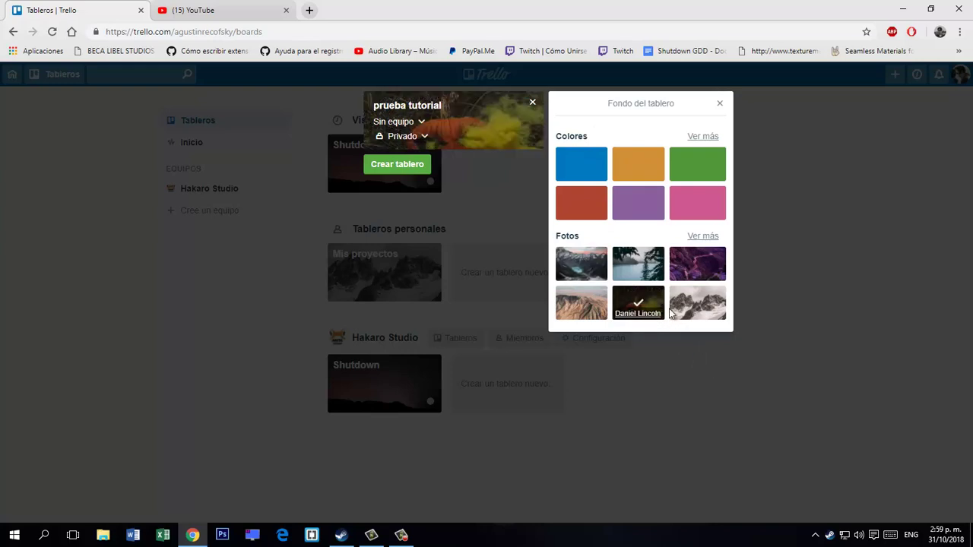
click(490, 139)
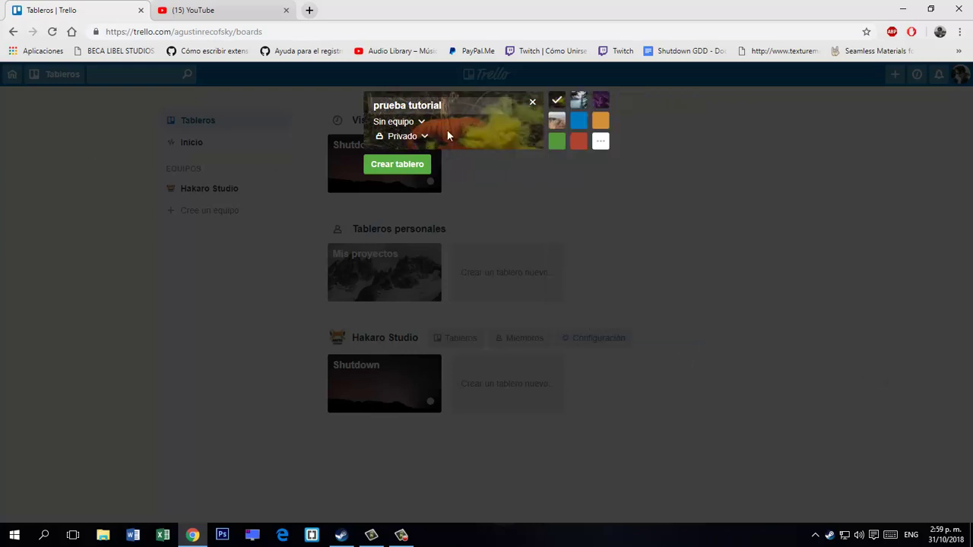
click(410, 166)
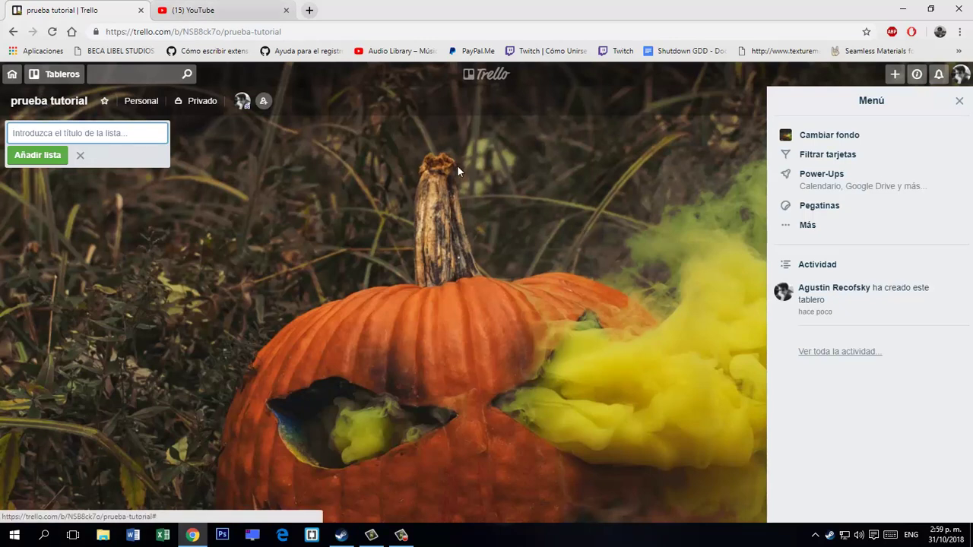
- Look at the board's invitation form and its team assignment options without changing them
click(263, 104)
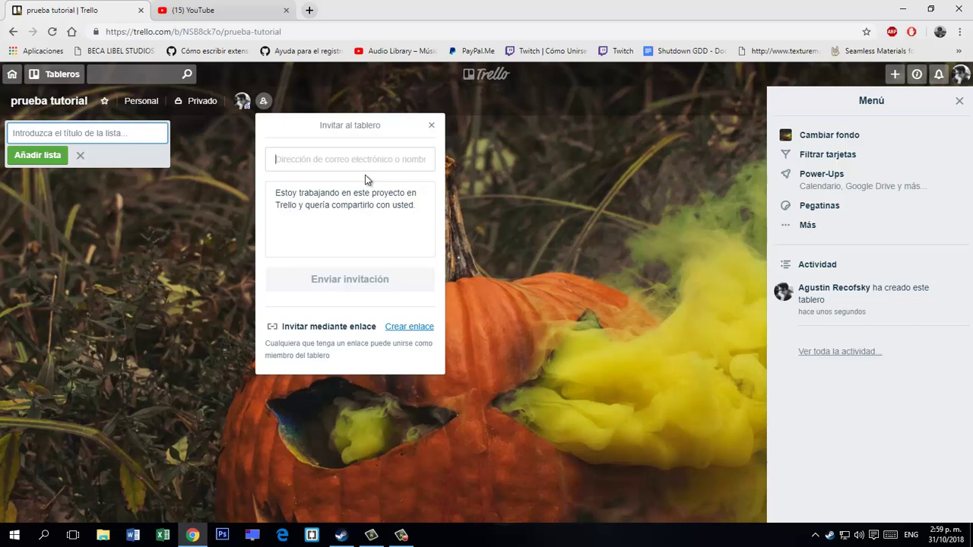
click(429, 124)
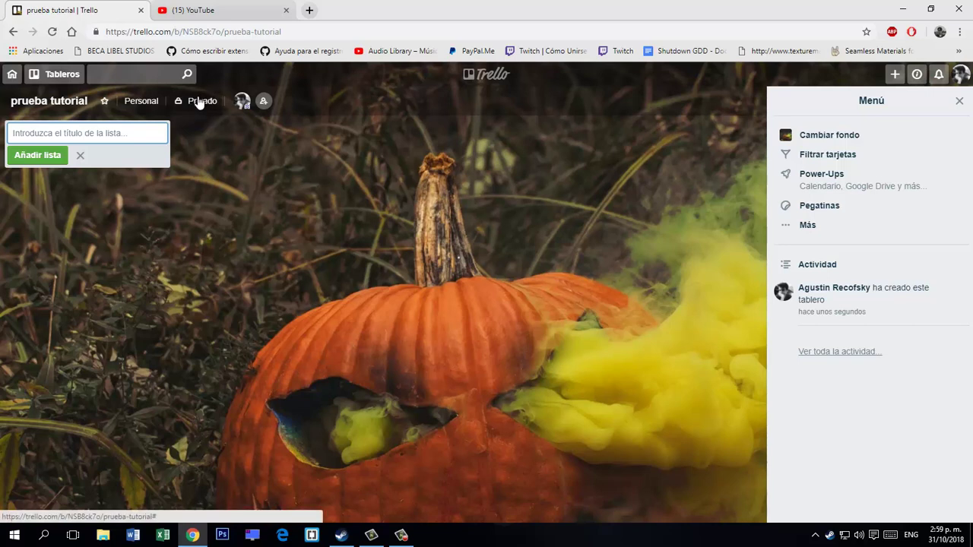
click(145, 104)
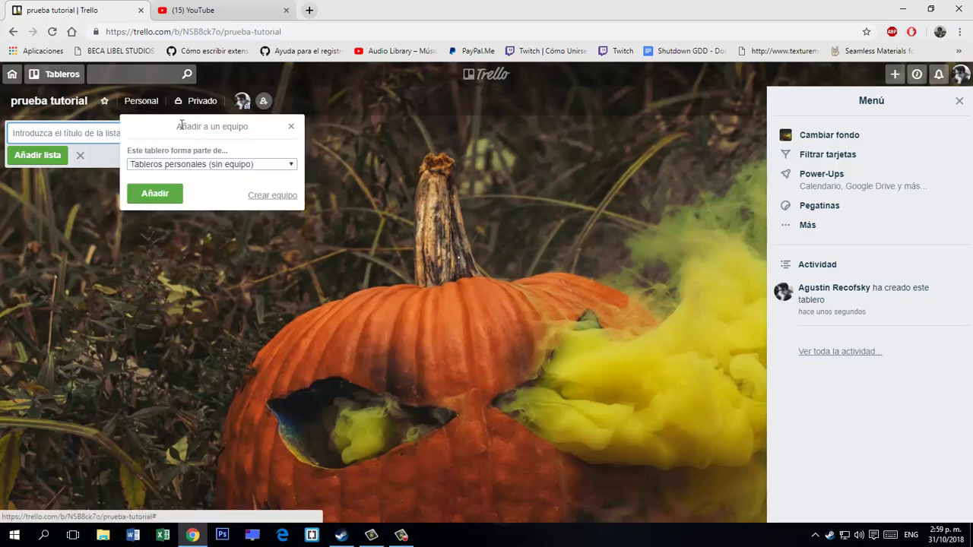
click(290, 126)
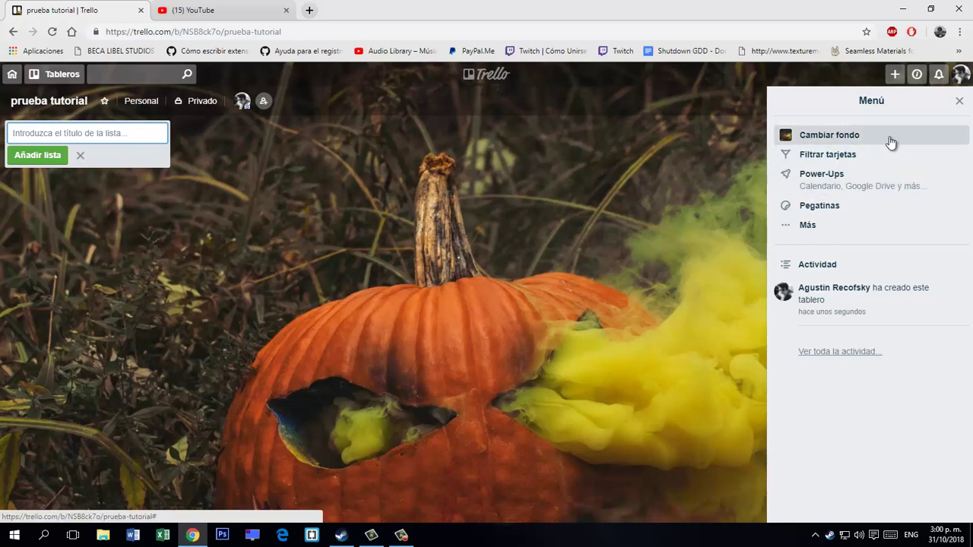
- Examine the card filter options for labels, members, due dates and matching rules
click(832, 154)
scroll(887, 209, down, 1)
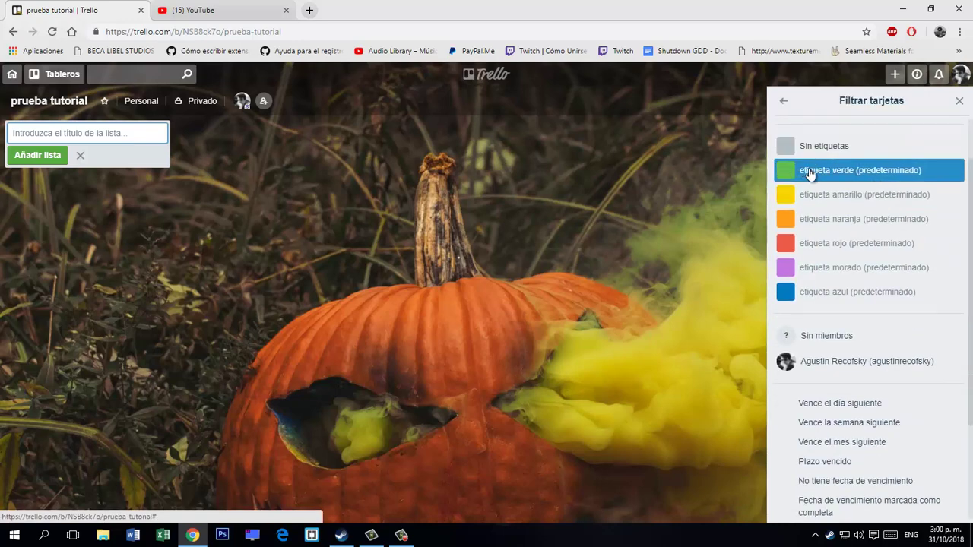
scroll(827, 201, down, 2)
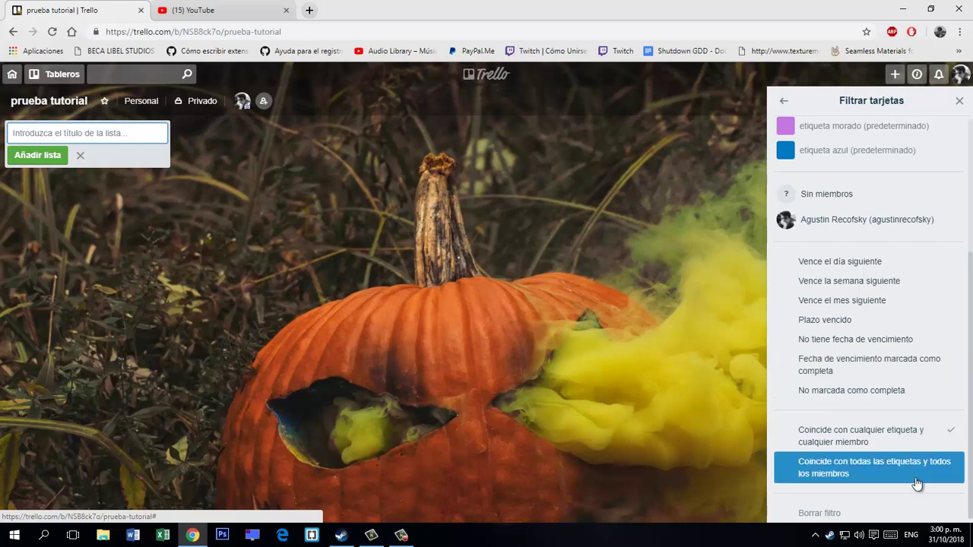
scroll(866, 319, up, 3)
click(782, 101)
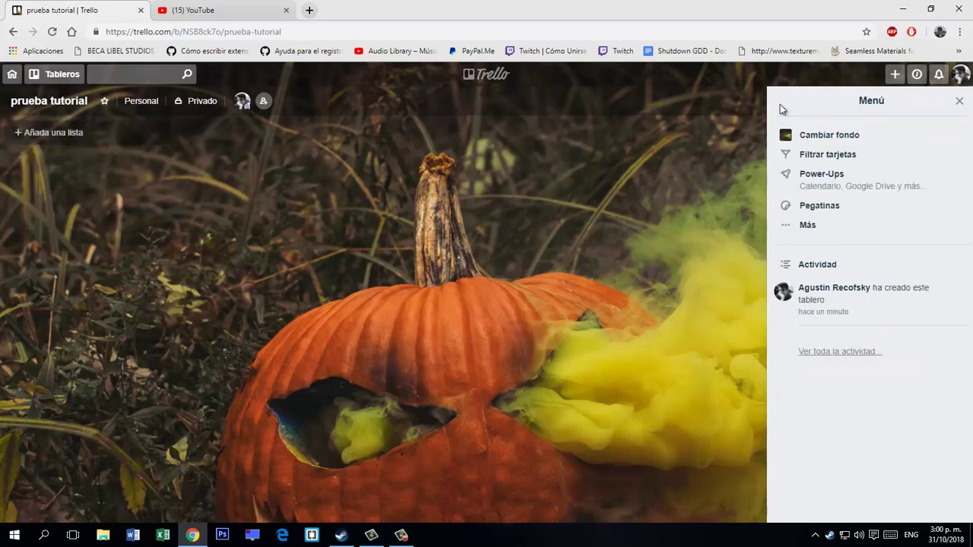
- Browse the featured and essential Power-Ups available for the board, and close the catalogue
click(881, 182)
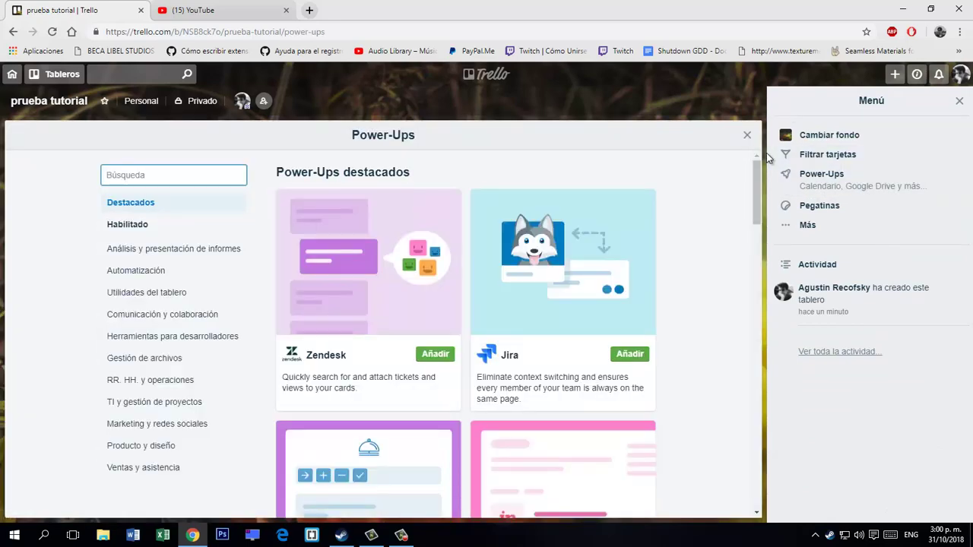
scroll(725, 262, down, 3)
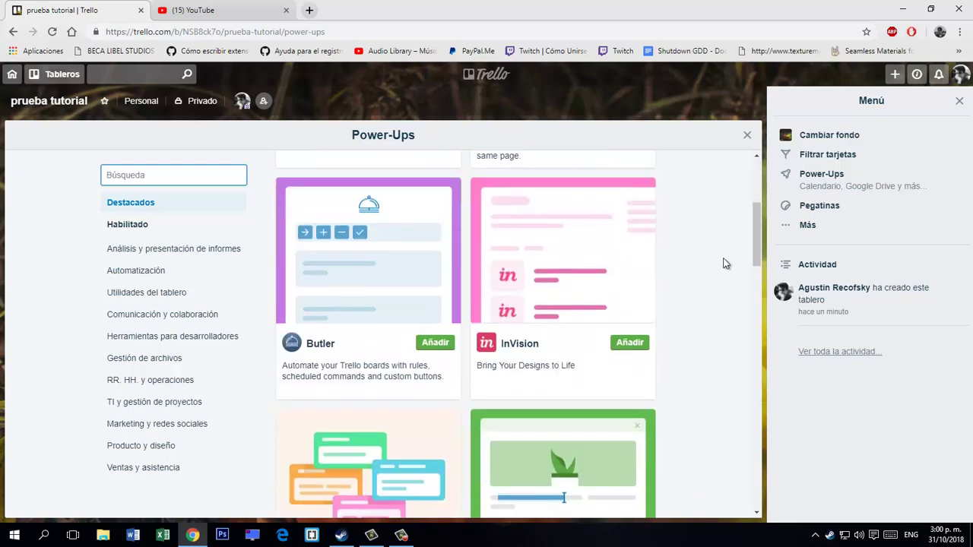
scroll(704, 279, down, 5)
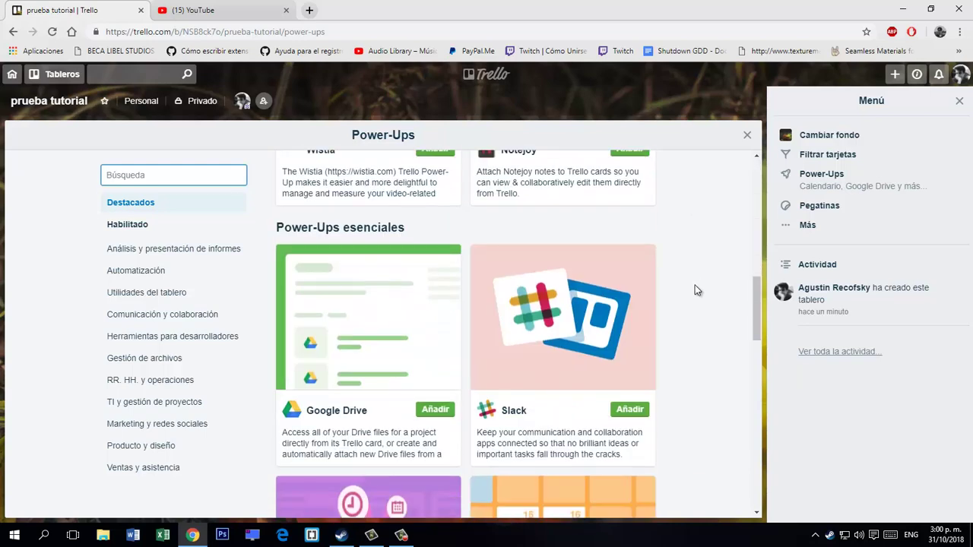
scroll(694, 285, down, 3)
scroll(698, 287, down, 2)
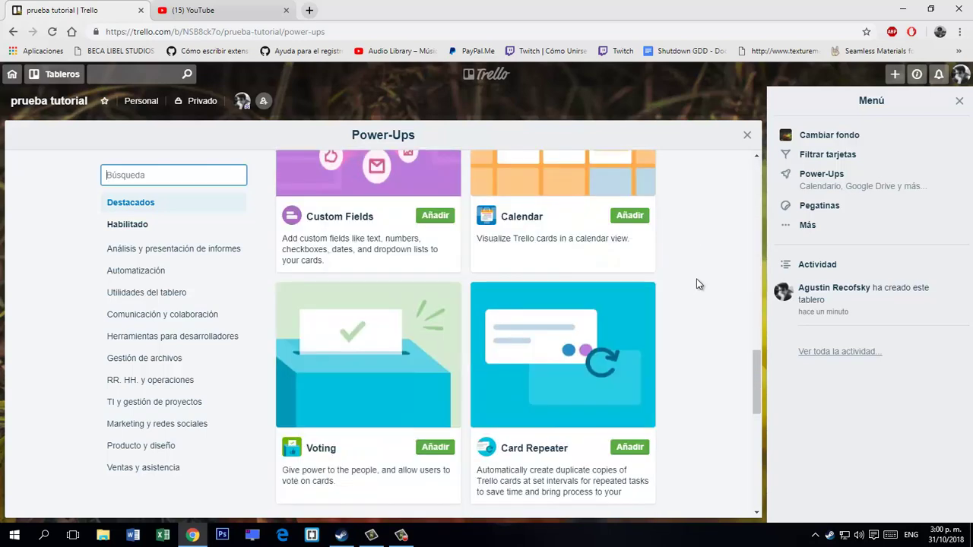
scroll(700, 289, up, 5)
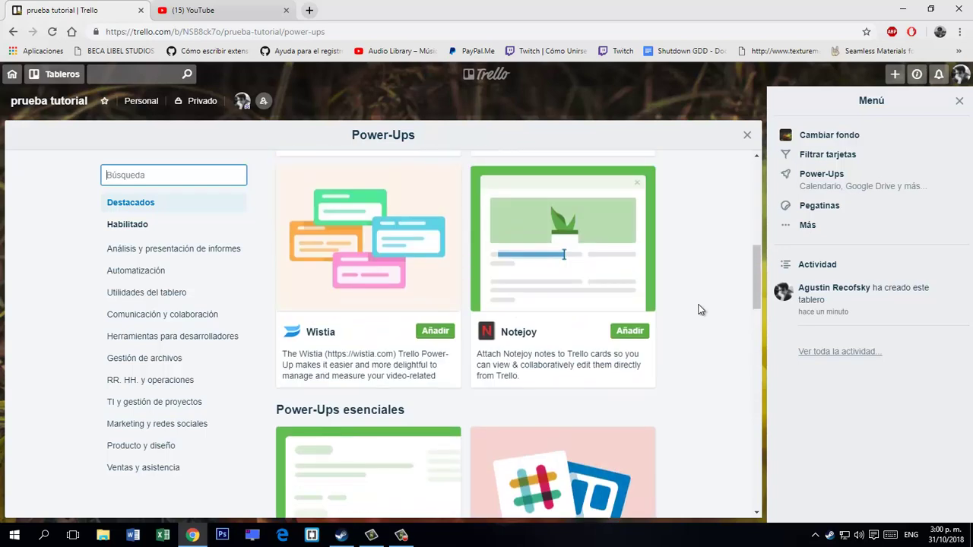
scroll(698, 310, up, 4)
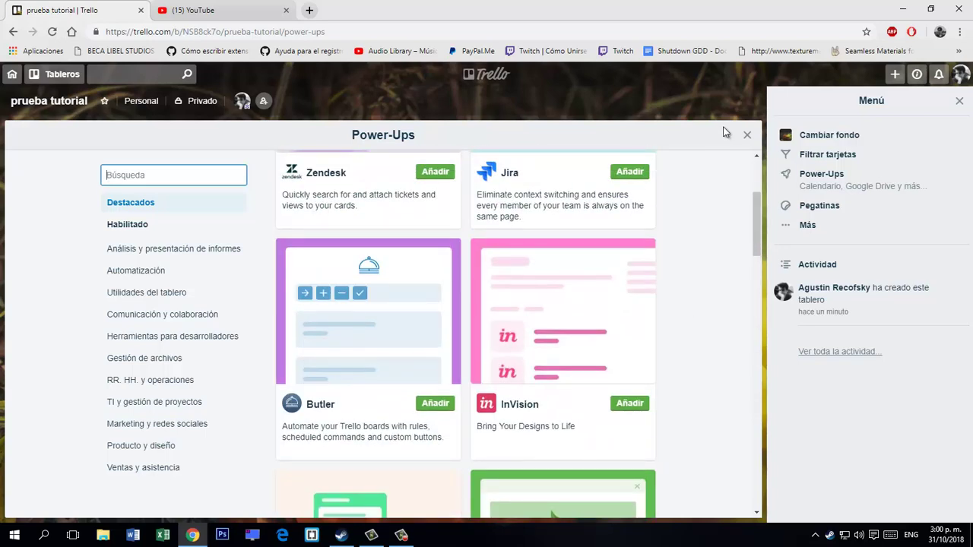
click(748, 135)
- Examine the available stickers and the board's additional options and settings, and hide the board menu
click(833, 206)
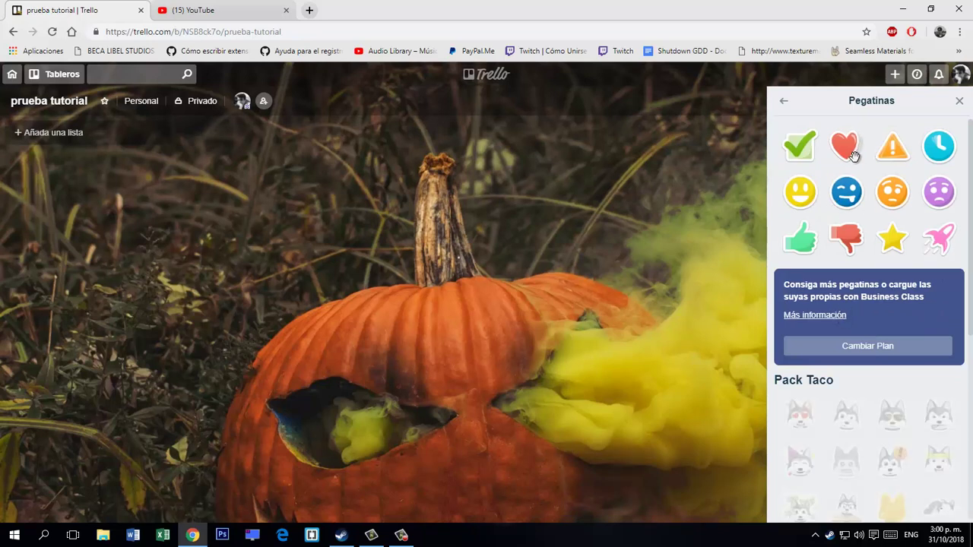
click(784, 101)
click(819, 228)
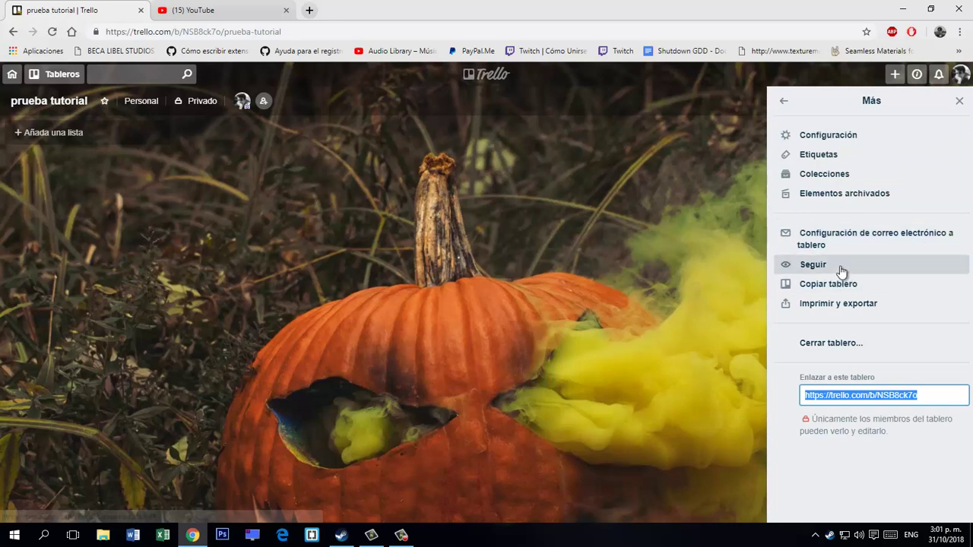
click(814, 138)
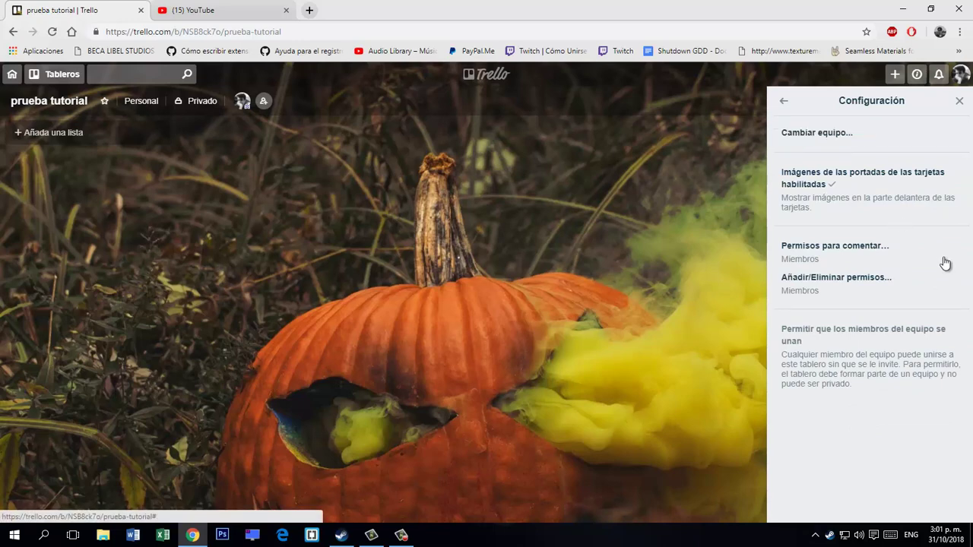
click(784, 105)
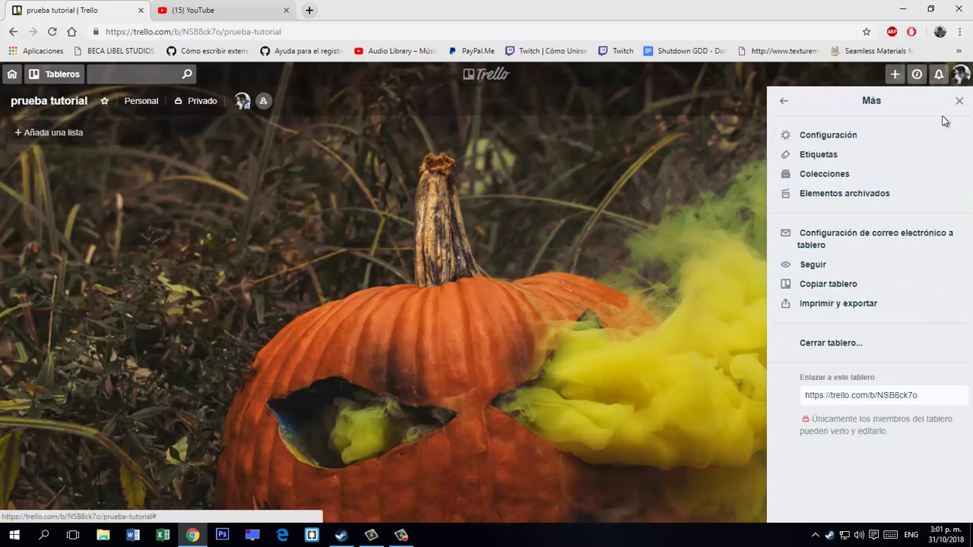
click(958, 102)
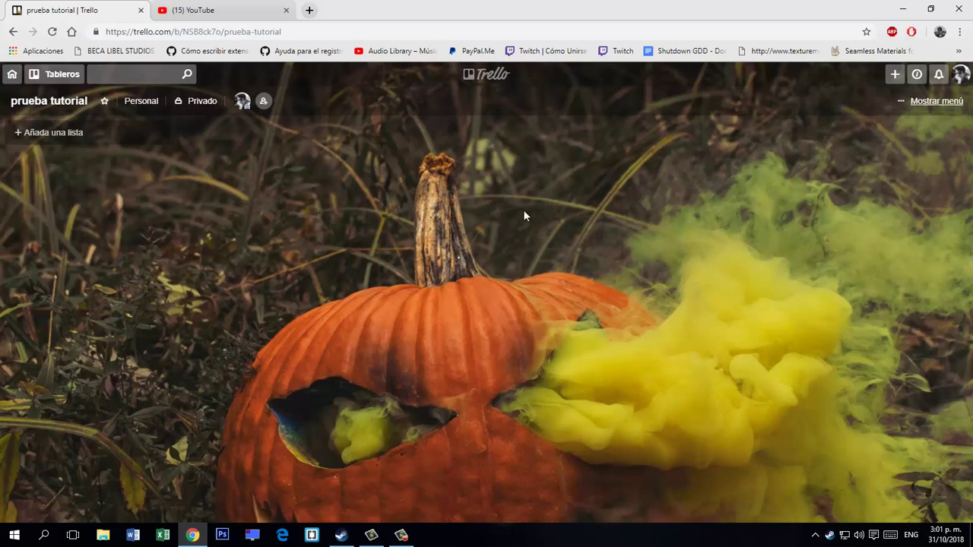
- Add the lists "Tareas pendientes", "Bugs", "En proceso" and "Terminados" to the board
click(145, 134)
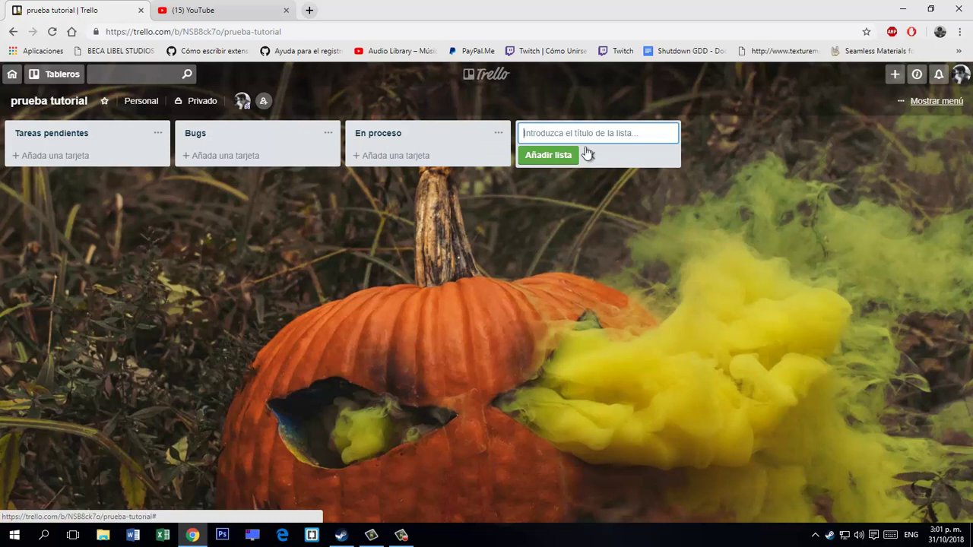
text(Terminados)
click(557, 156)
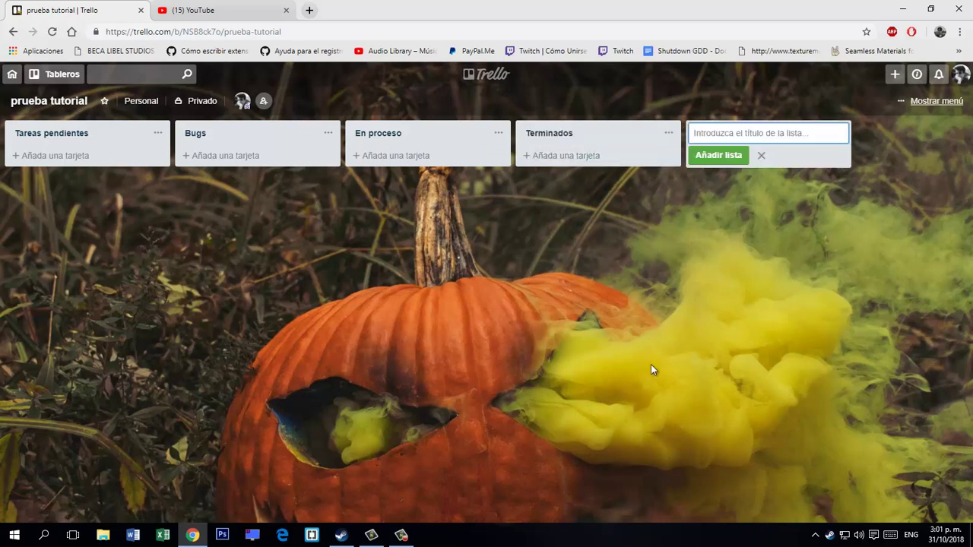
- Add the card "Programar los movimientos del personaje principal." to the "Tareas pendientes" list
click(124, 155)
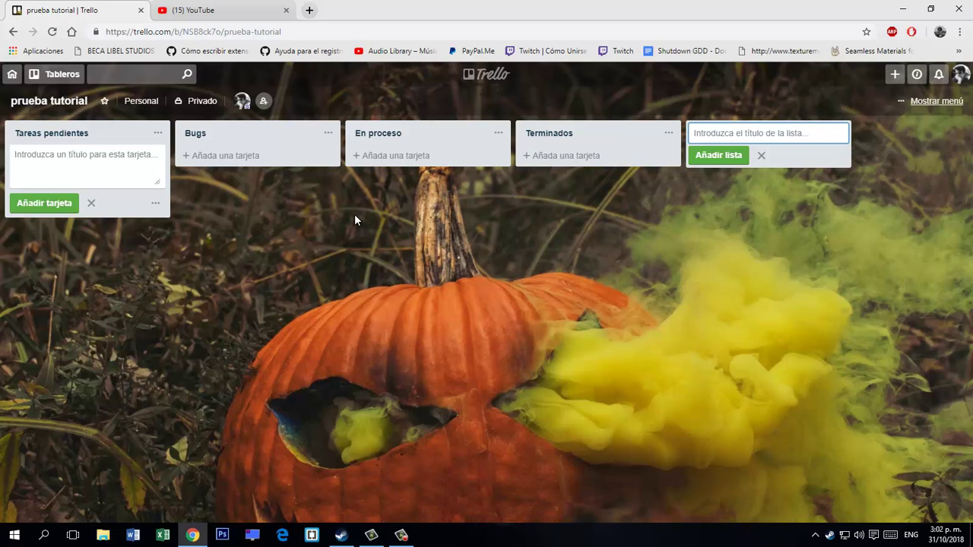
text(Prog)
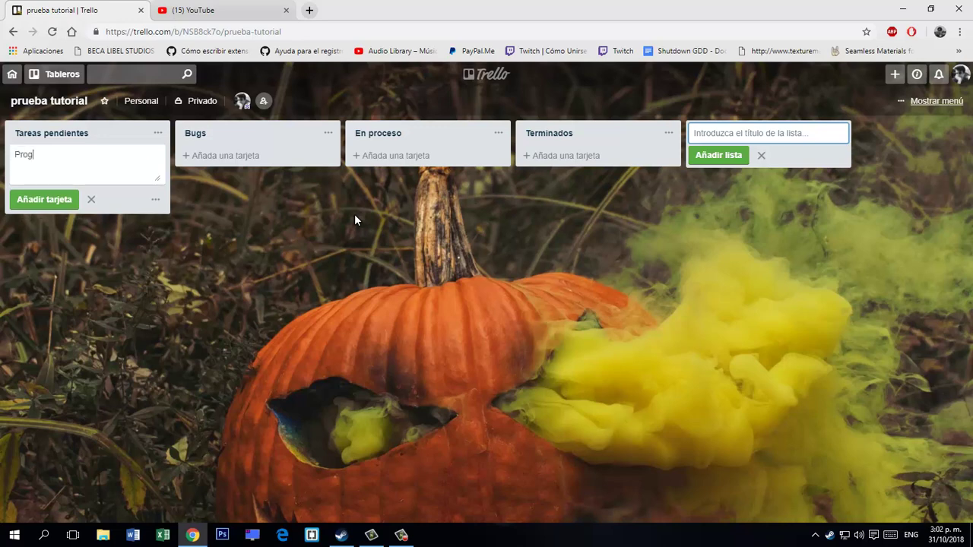
text(ramar los movimientos del person)
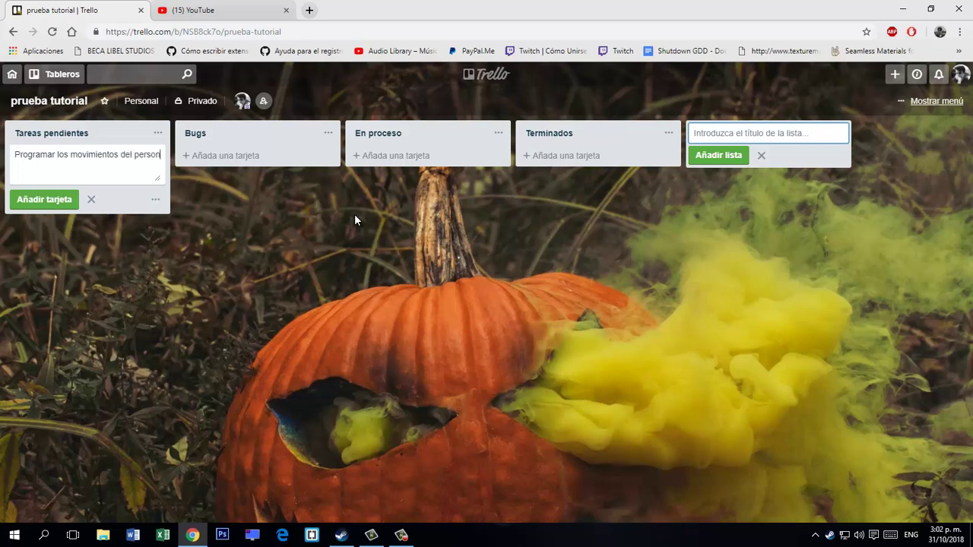
text(aje principal.)
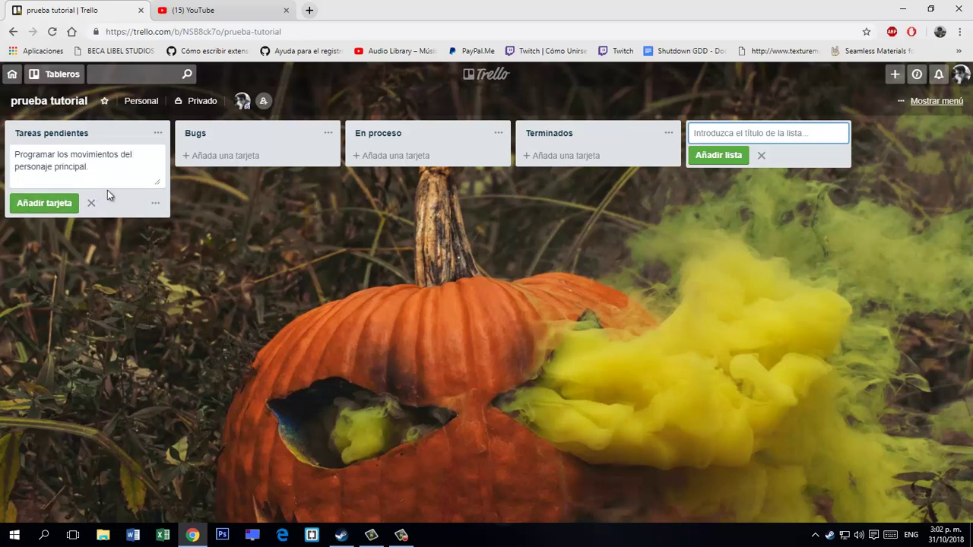
click(65, 203)
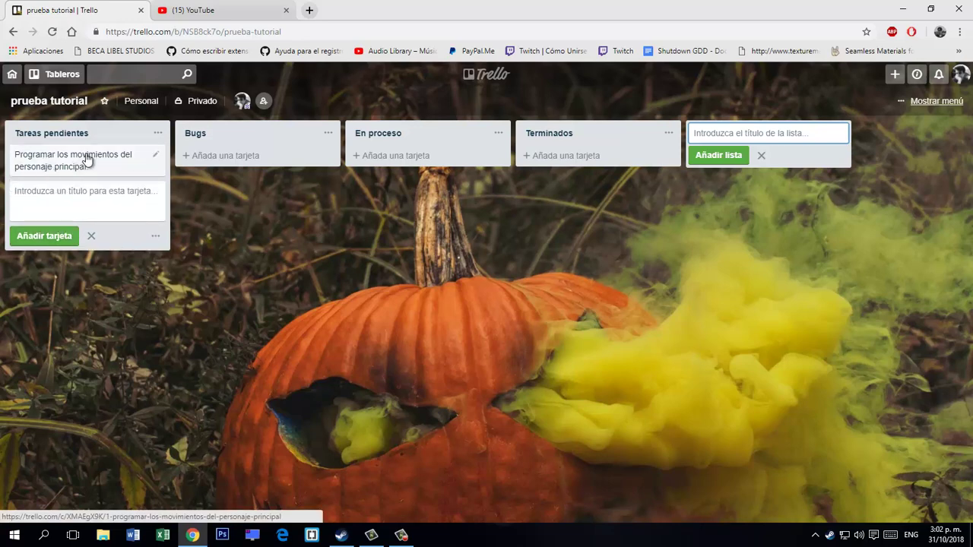
drag(82, 157, 107, 159)
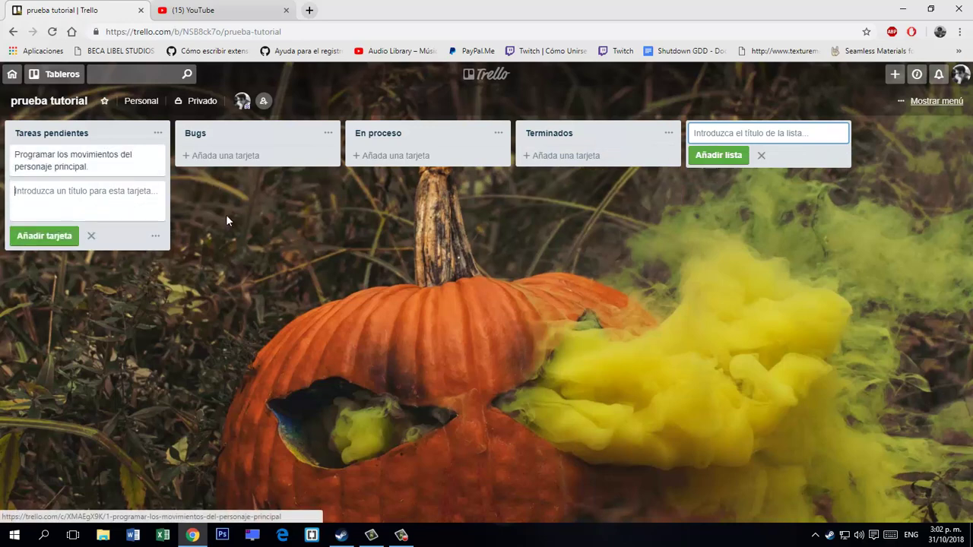
- Give the "Programar los movimientos del personaje principal." card the description "Queremos que el personaje se mueva"
click(140, 157)
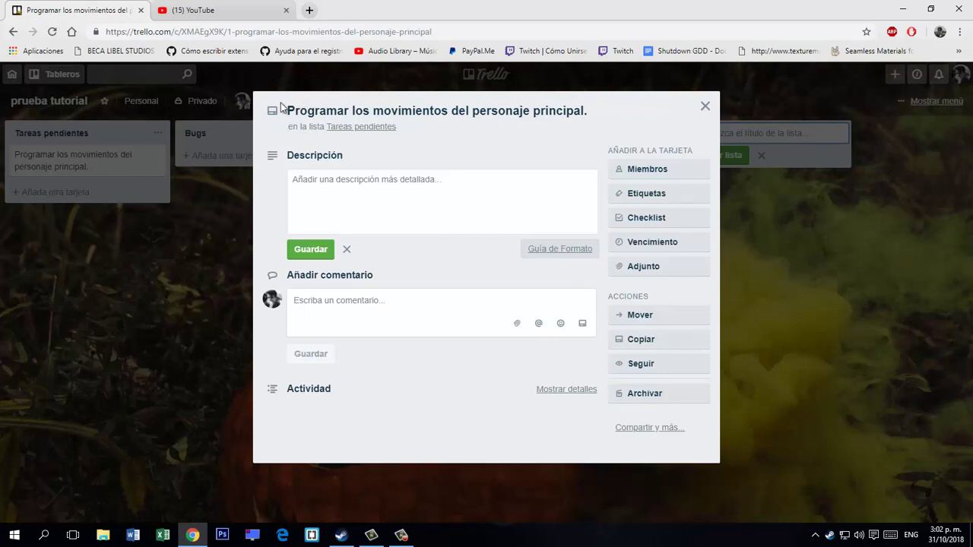
click(380, 184)
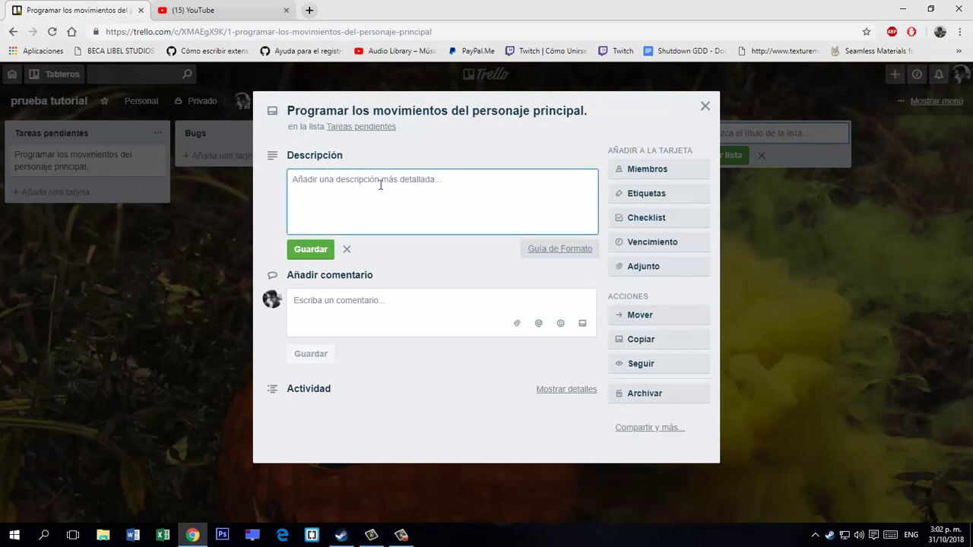
text(Qu)
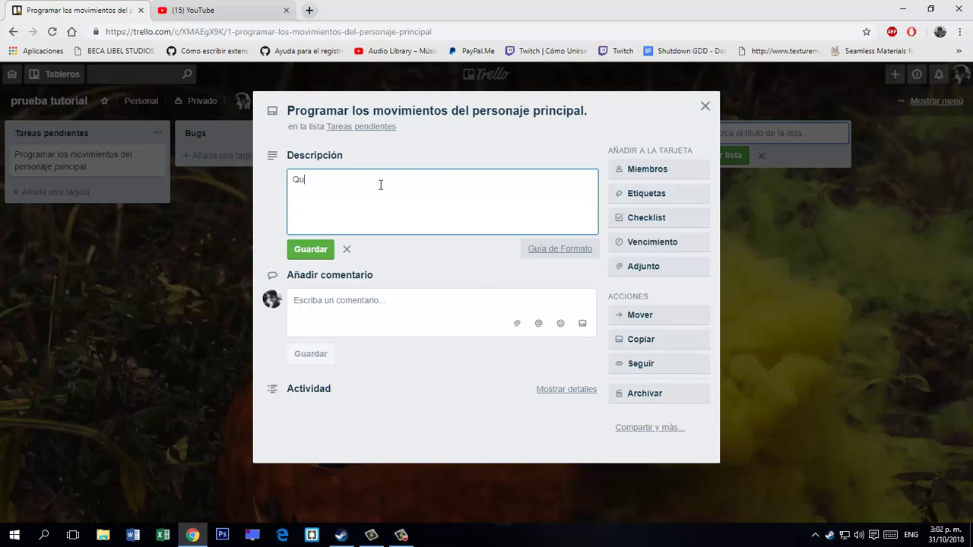
text(eremos que el personaje se muiev)
key(BackSpace)
key(BackSpace)
key(BackSpace)
text(eva)
click(386, 295)
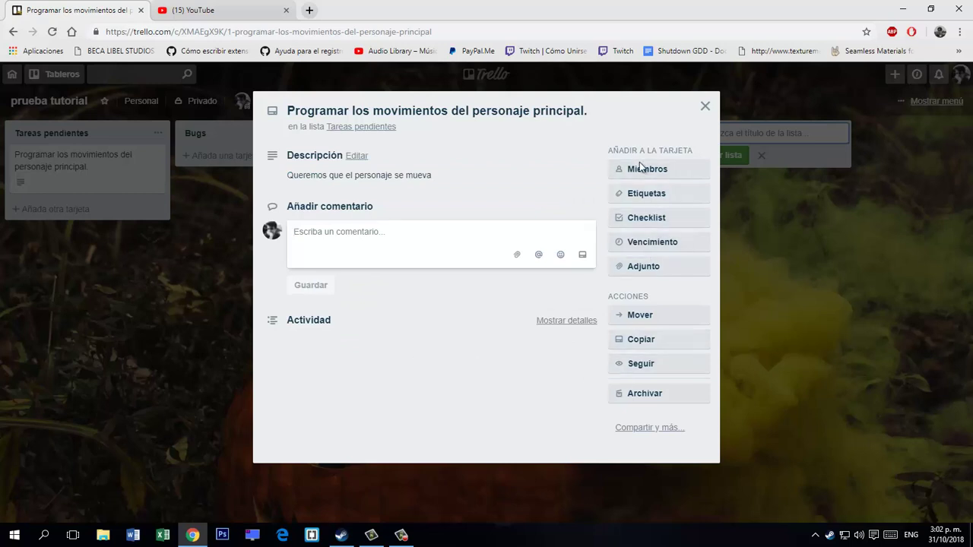
- Name the green label "Programacion", the yellow label "Texturas" and the orange label "Sonidos"
click(652, 193)
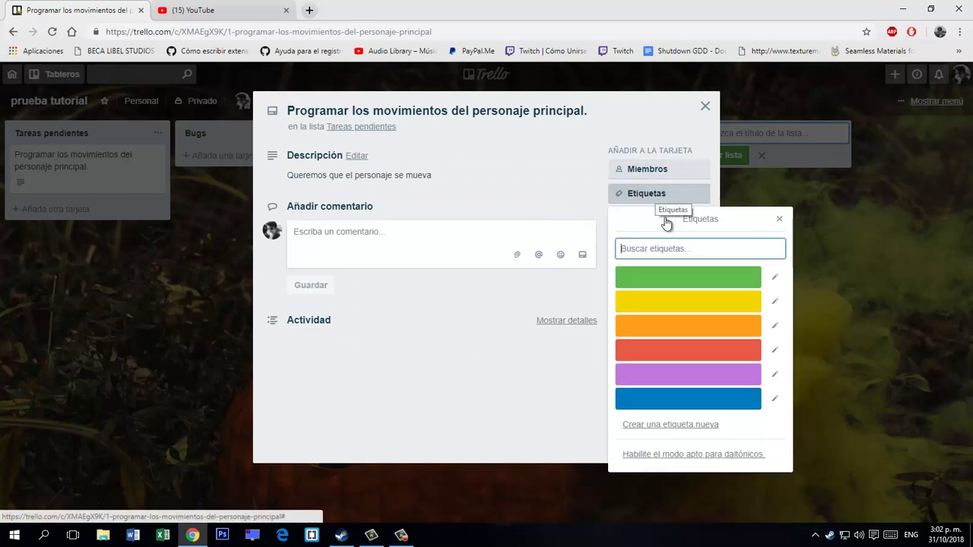
click(772, 281)
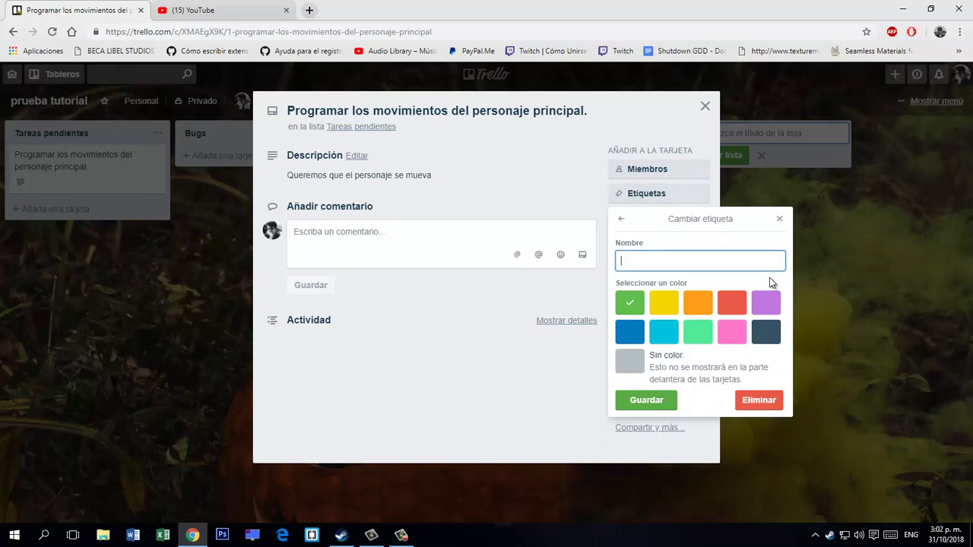
text(Programacion)
click(672, 402)
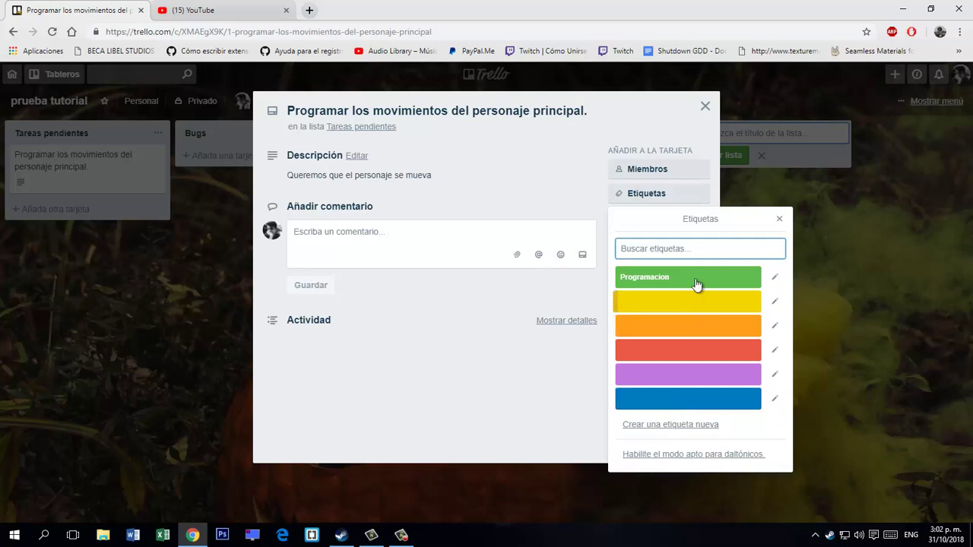
click(773, 301)
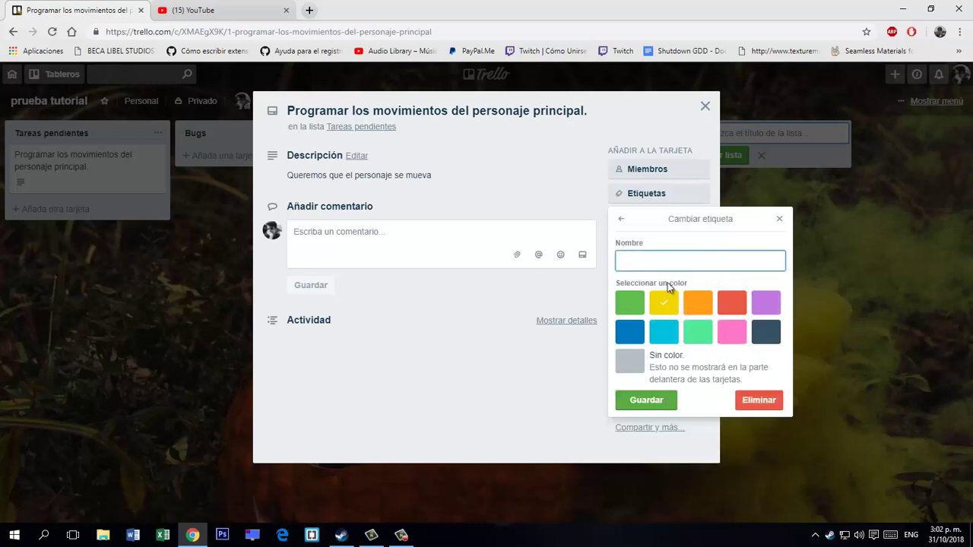
text(Texturas)
click(669, 401)
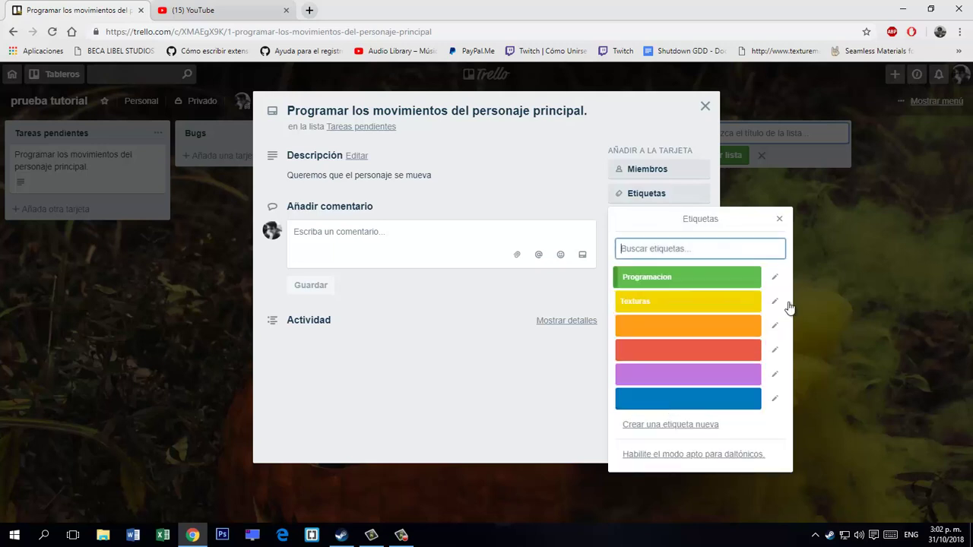
click(774, 324)
text(Sonidos)
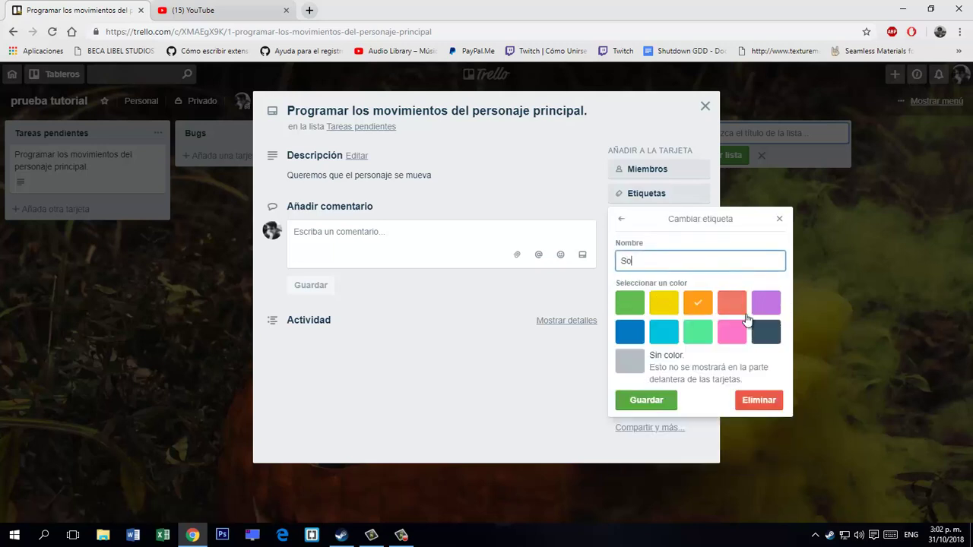
click(645, 399)
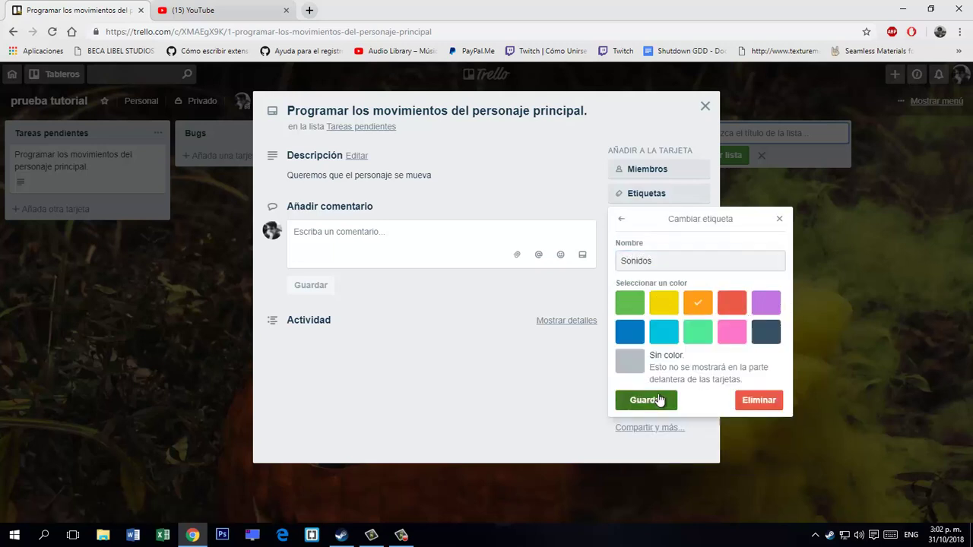
click(779, 220)
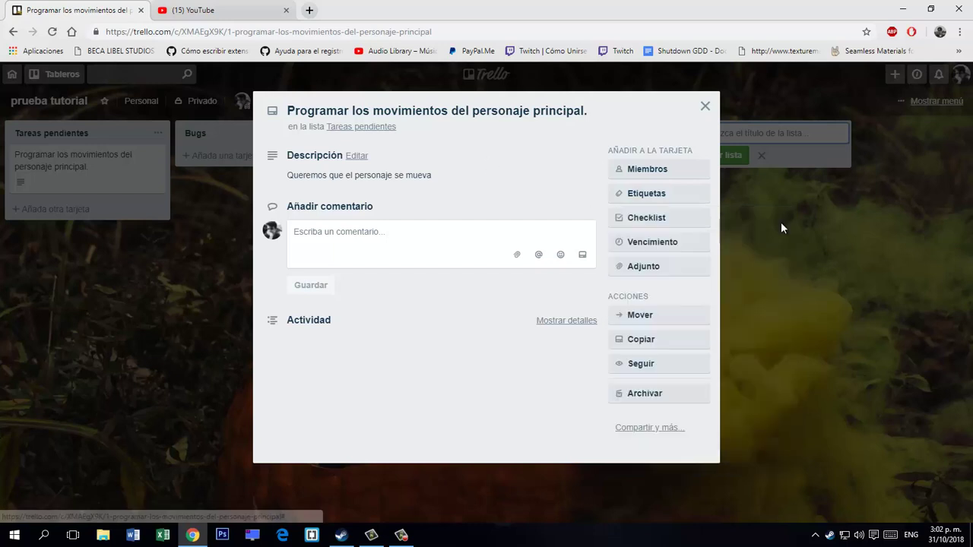
- Assign only the green "Programacion" label to the open card
click(645, 196)
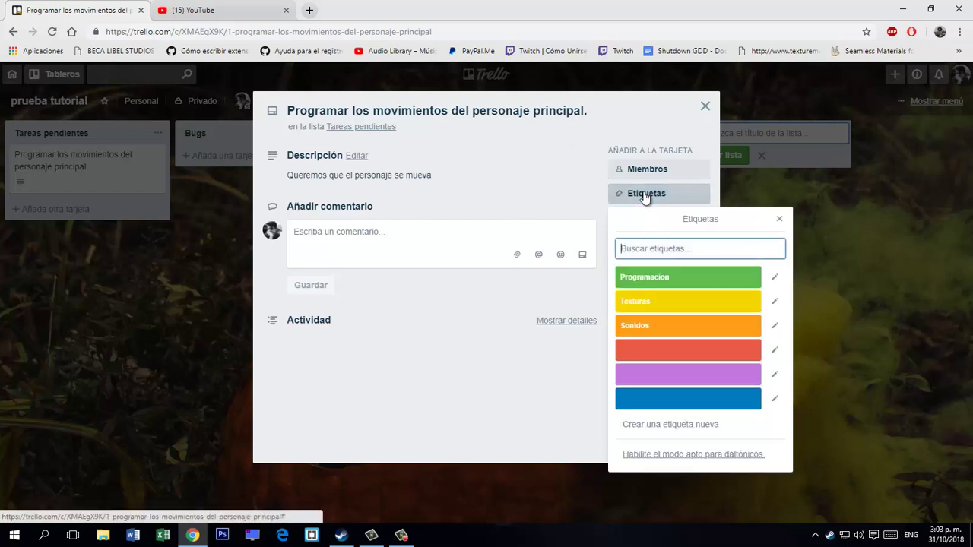
click(660, 280)
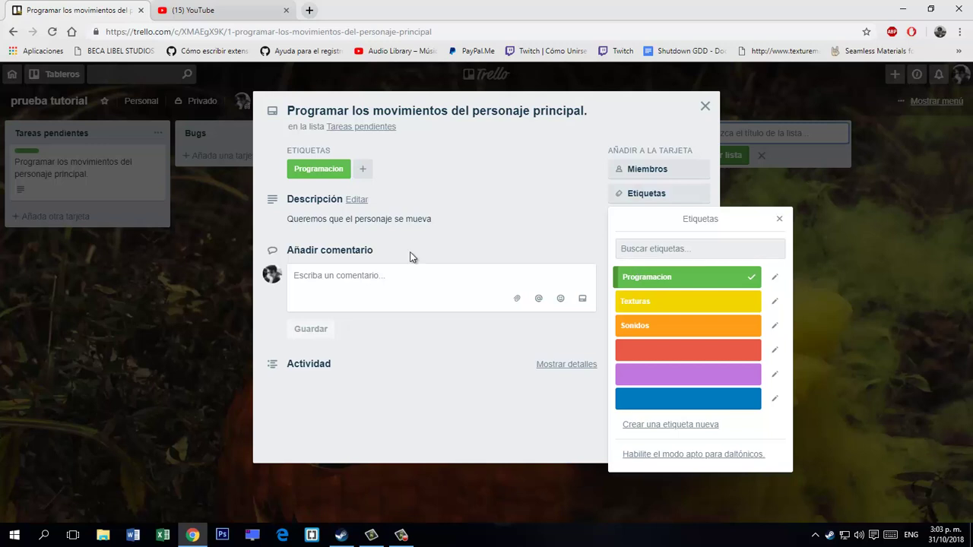
click(695, 304)
click(674, 309)
click(779, 219)
- Examine which members can be assigned to the card, close it, and check its description indicator on the board
click(648, 172)
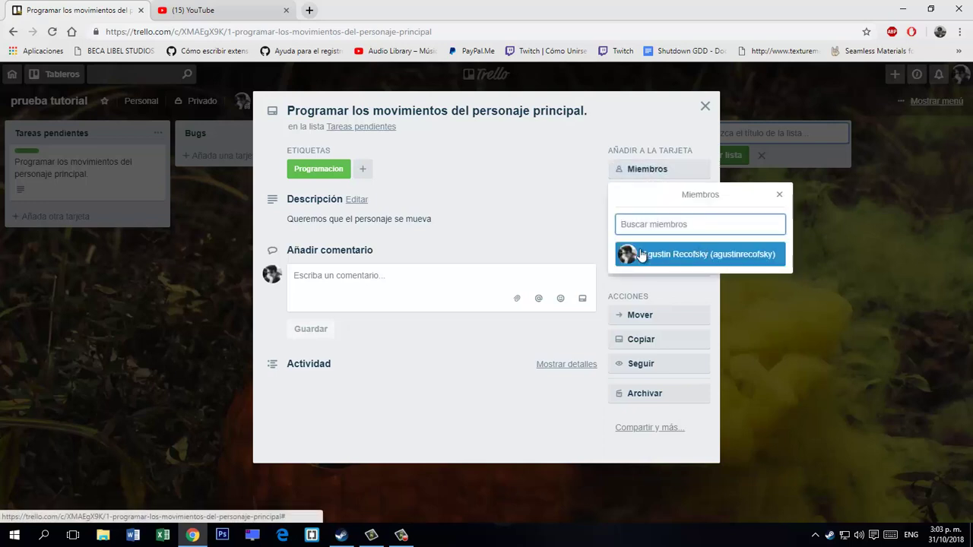
click(779, 194)
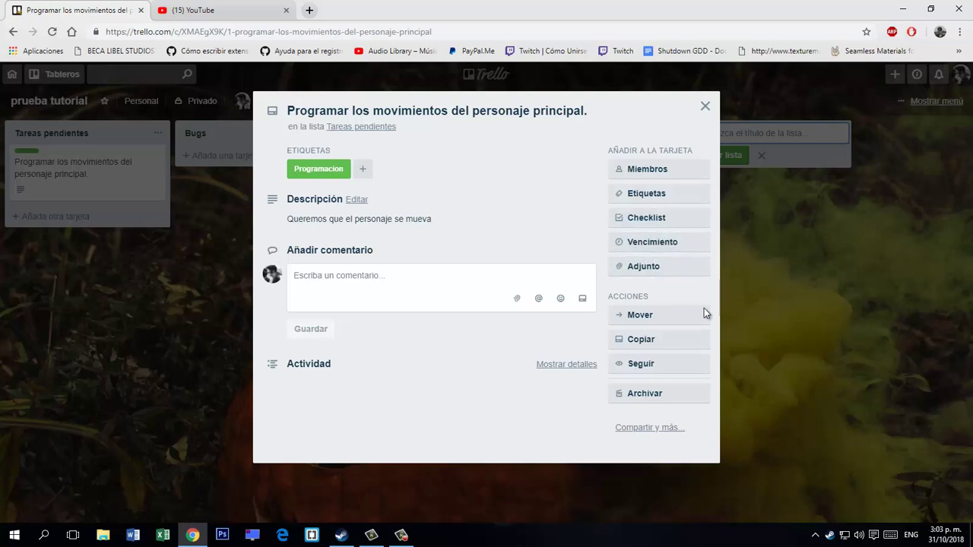
click(704, 105)
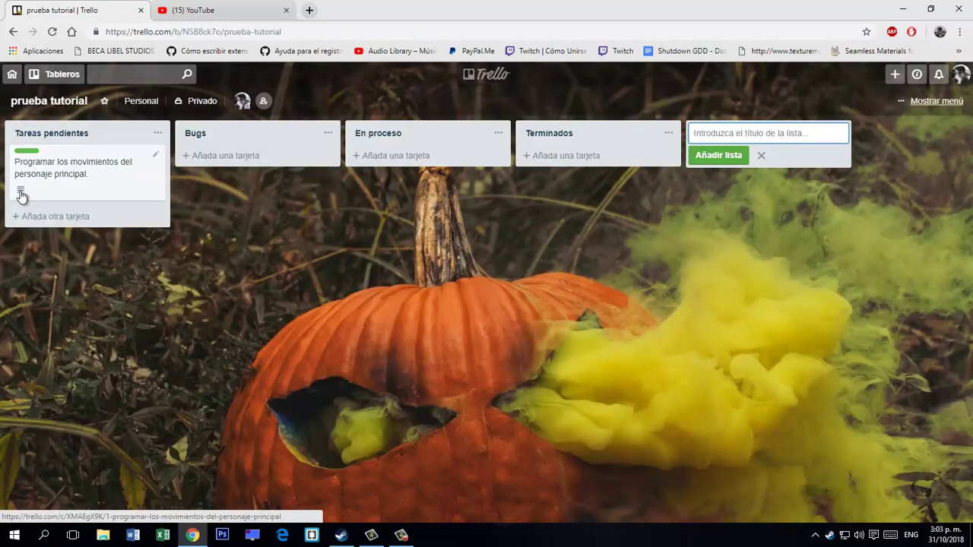
mouse_move(20, 196)
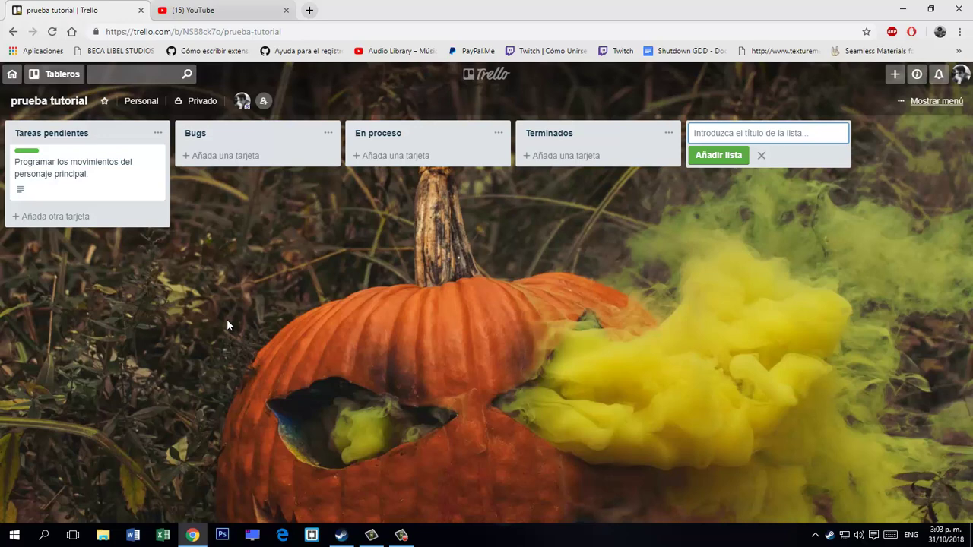
- Move the card through "En proceso" to the "Terminados" list, and archive it
drag(72, 172, 398, 193)
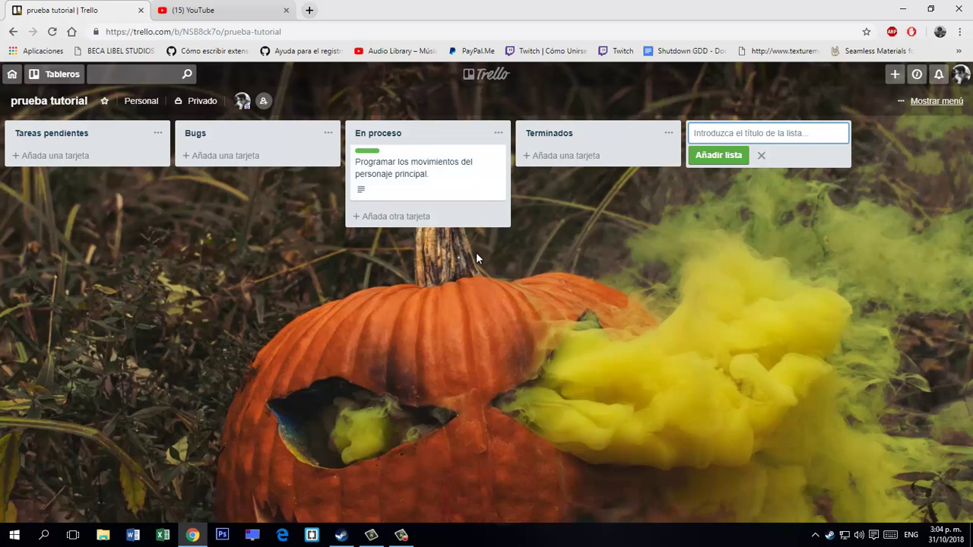
mouse_move(468, 189)
mouse_down()
mouse_move(463, 162)
mouse_move(659, 194)
mouse_up()
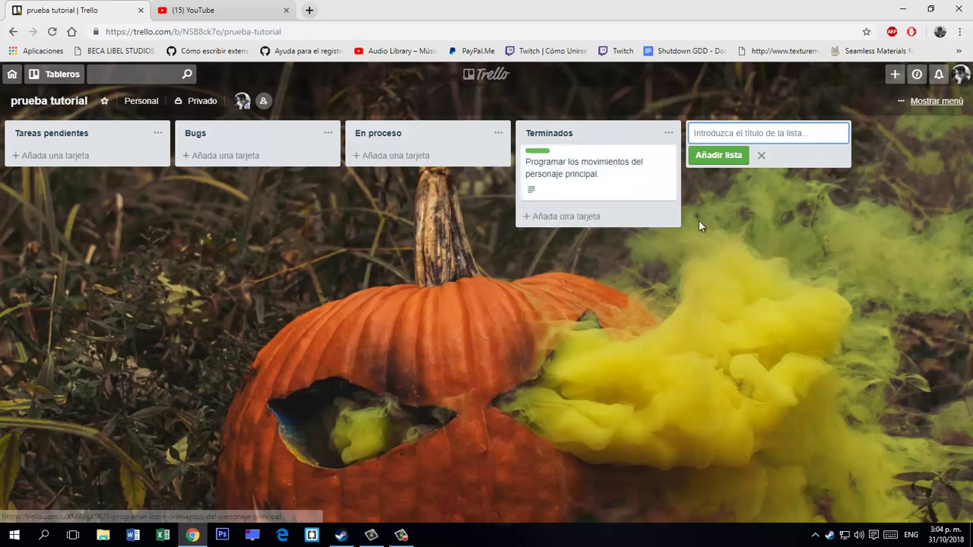
click(661, 161)
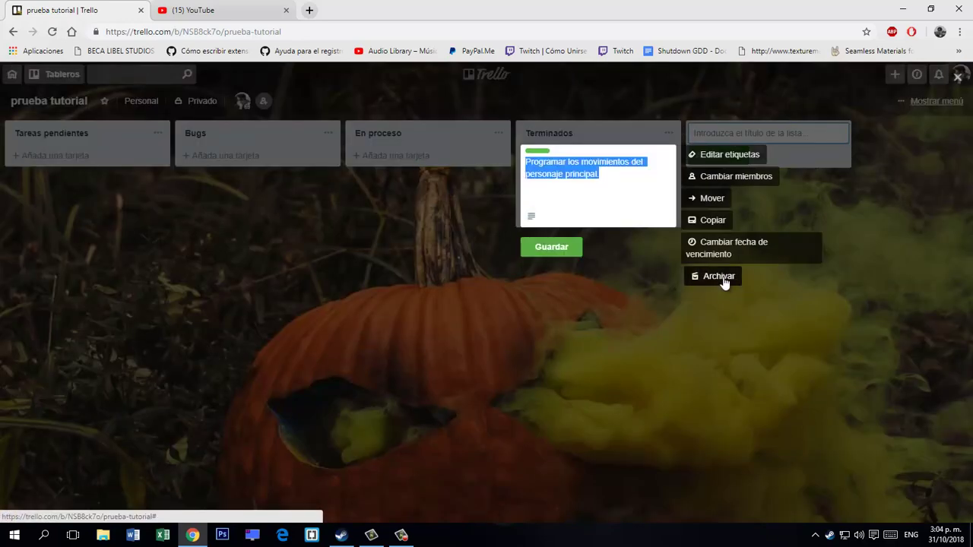
click(692, 280)
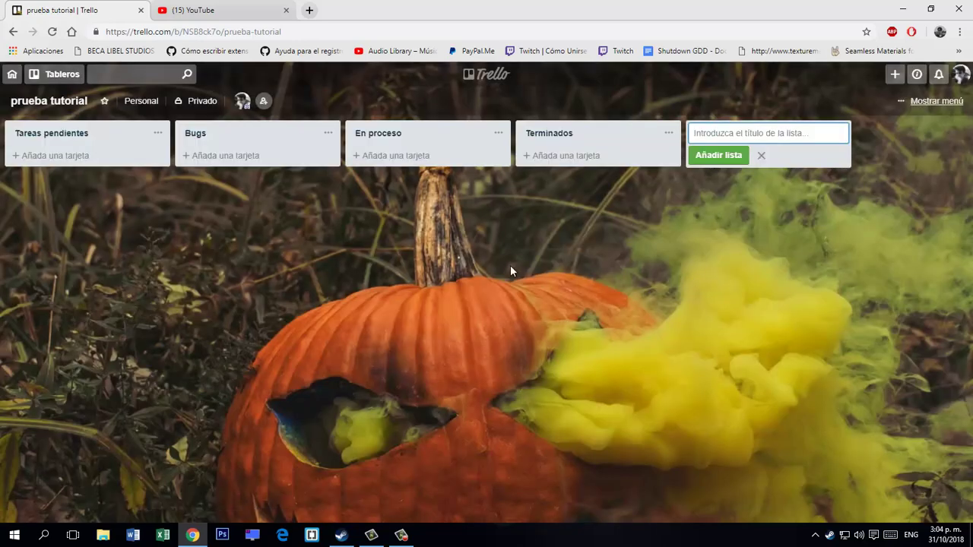